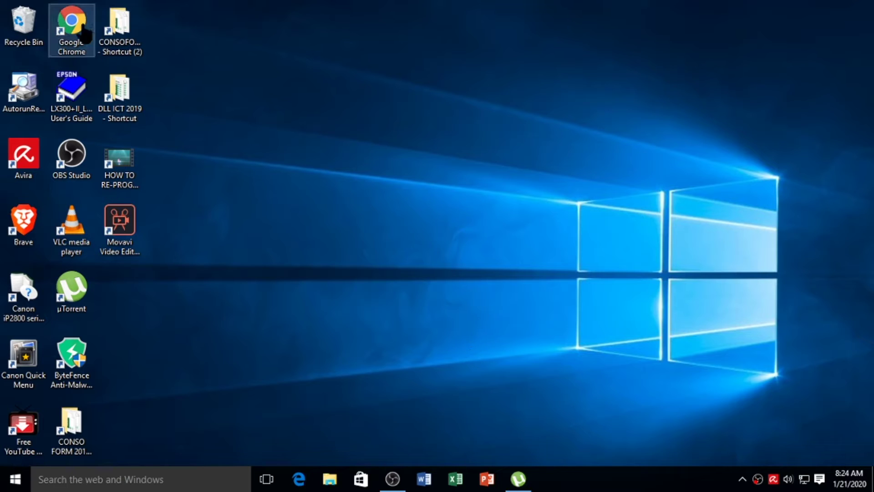
- Launch Google Chrome from its desktop shortcut's context menu
right_click(82, 25)
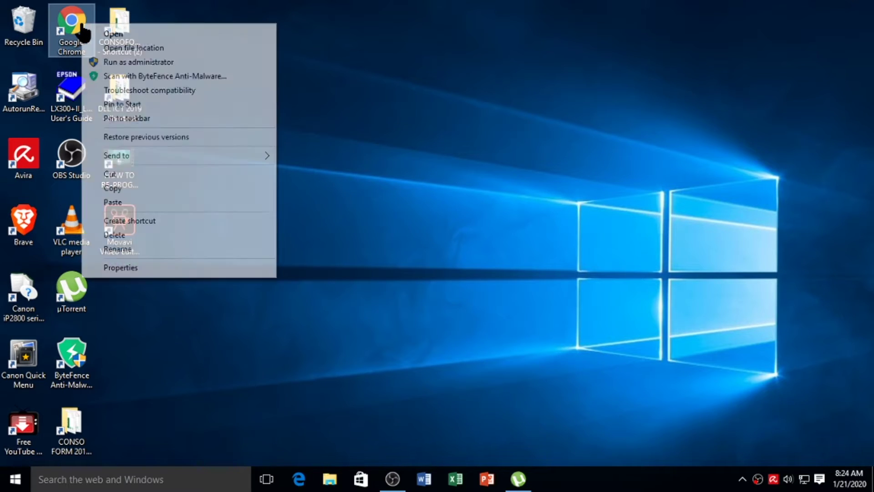
left_click(154, 37)
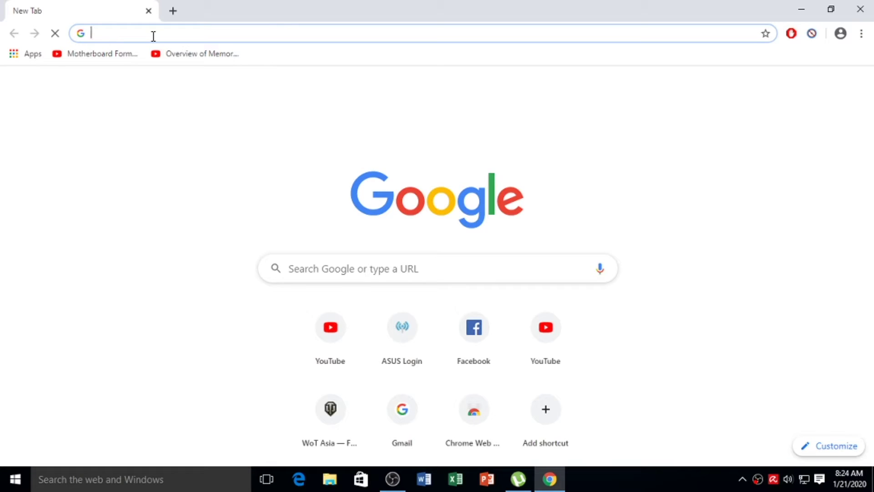
- Search Google for 'thepirateproxy 2020' and open the Pirate Bay mirror list result
type("thepirateproxy 2020")
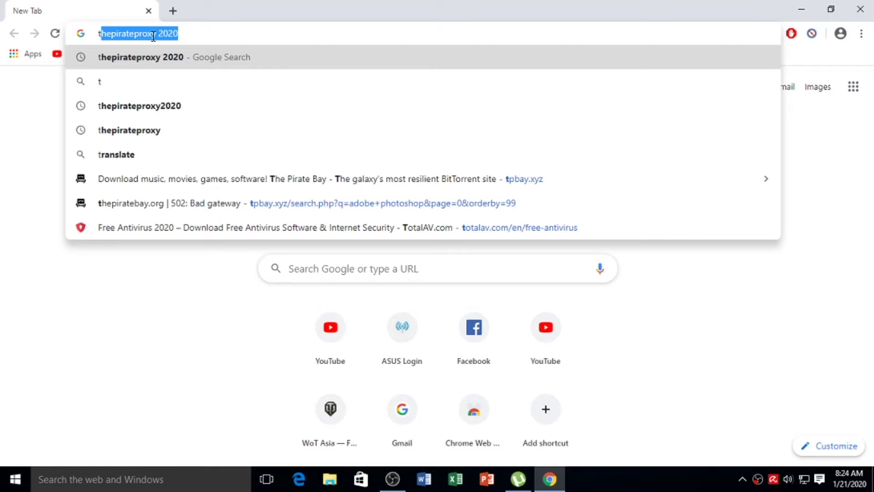
key("Return")
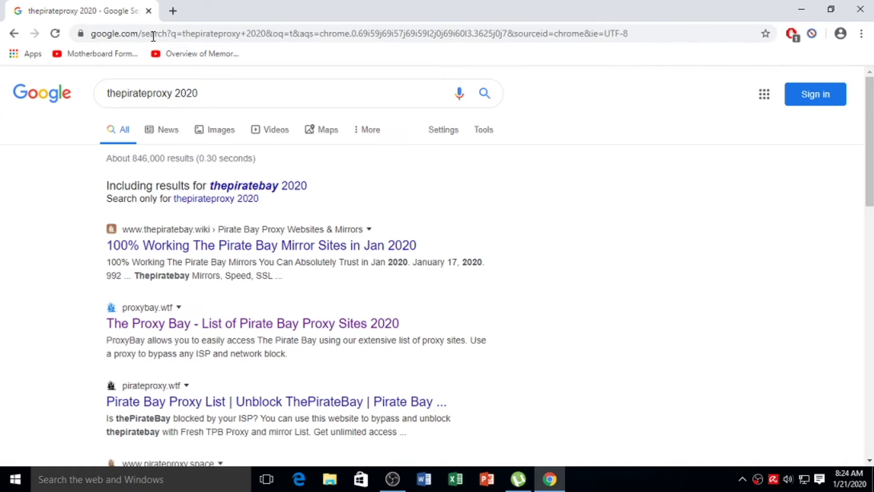
left_click(258, 248)
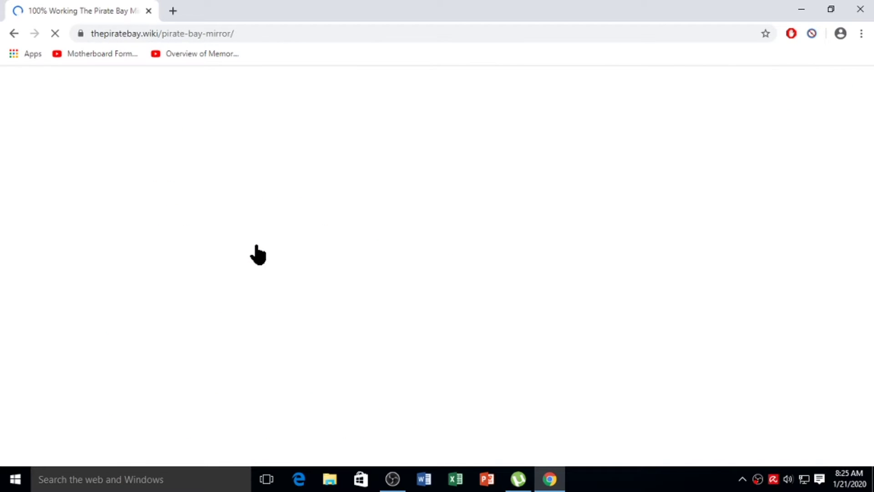
- Find the Best The Pirate Bay Mirrors table and open the thepiratebays3.com mirror in a new tab
scroll(285, 310, "down", 5)
scroll(286, 309, "down", 1)
scroll(286, 310, "down", 2)
scroll(286, 305, "down", 3)
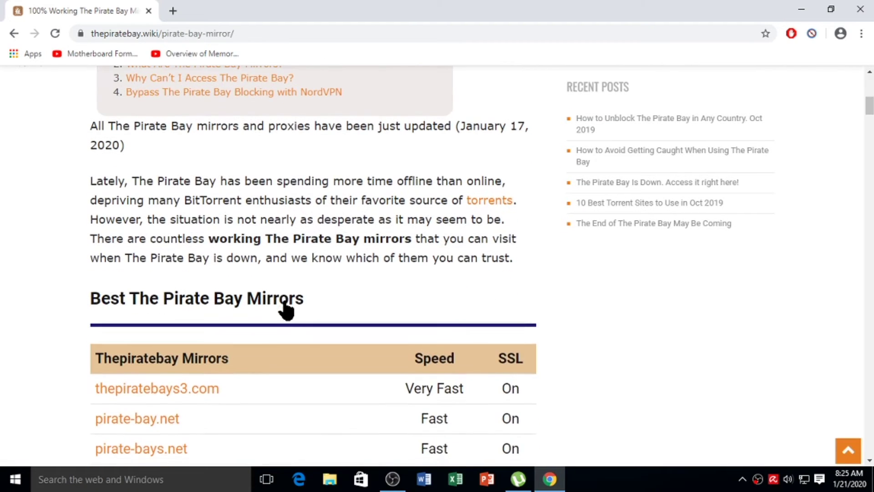
scroll(286, 300, "down", 3)
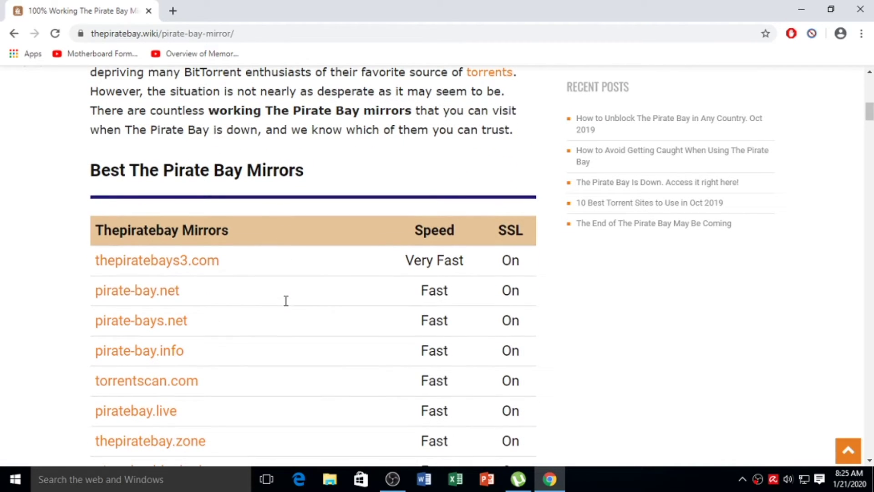
left_click(205, 272)
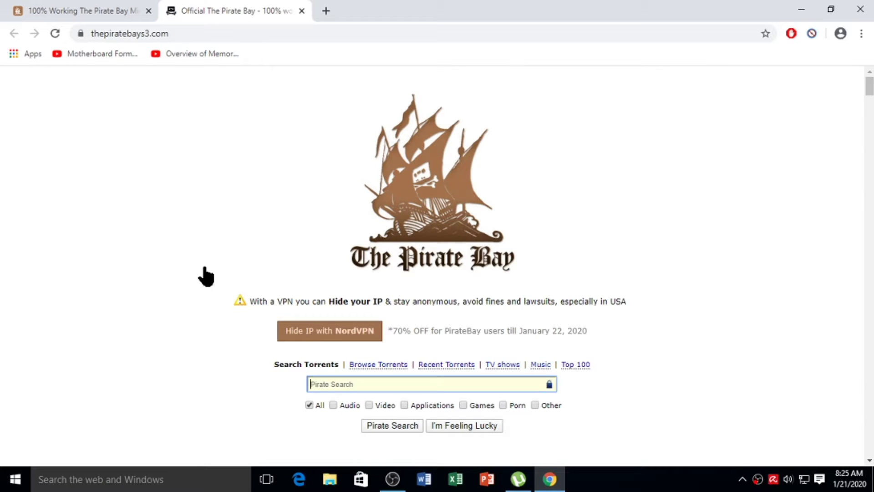
- Search The Pirate Bay for 'adobe photoshop'
type("adobe photoshop")
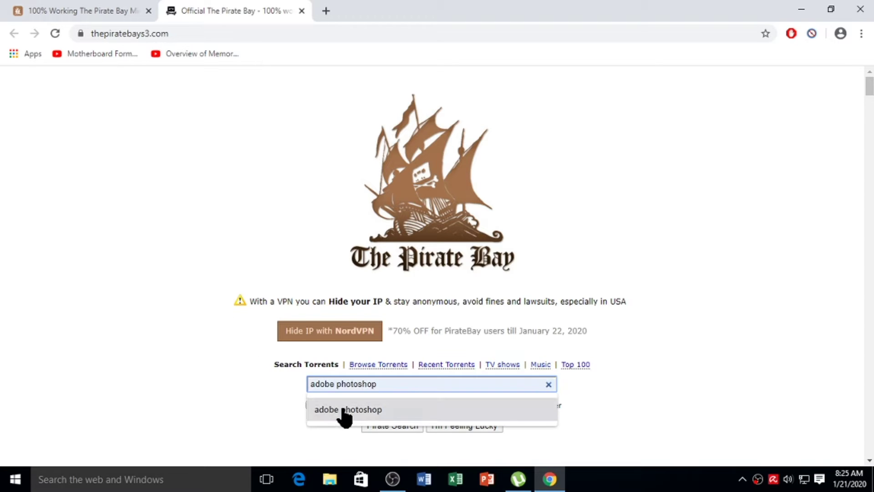
left_click(344, 409)
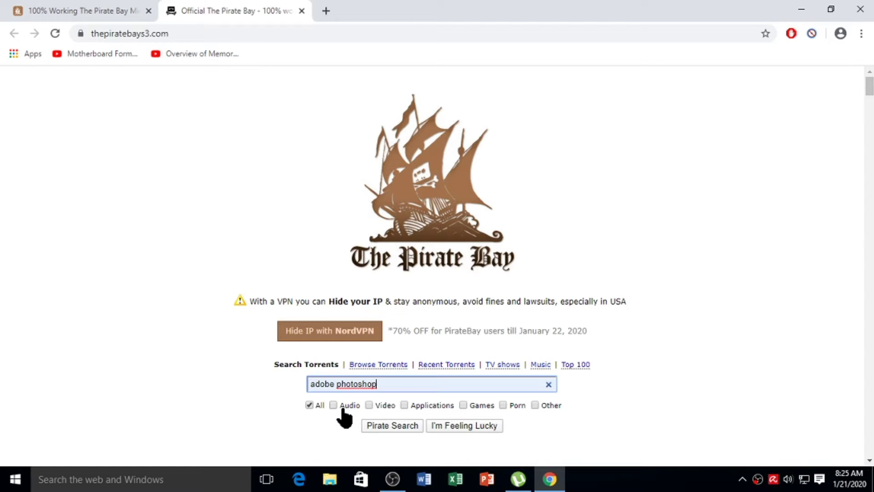
left_click(395, 425)
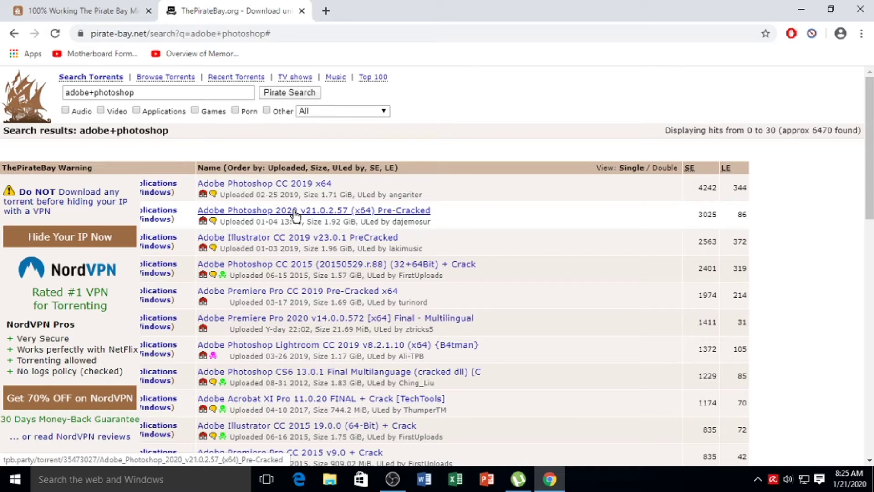
- Open the Adobe Photoshop 2020 v21.0.2.57 (x64) Pre-Cracked torrent and follow its magnet link
left_click(326, 211)
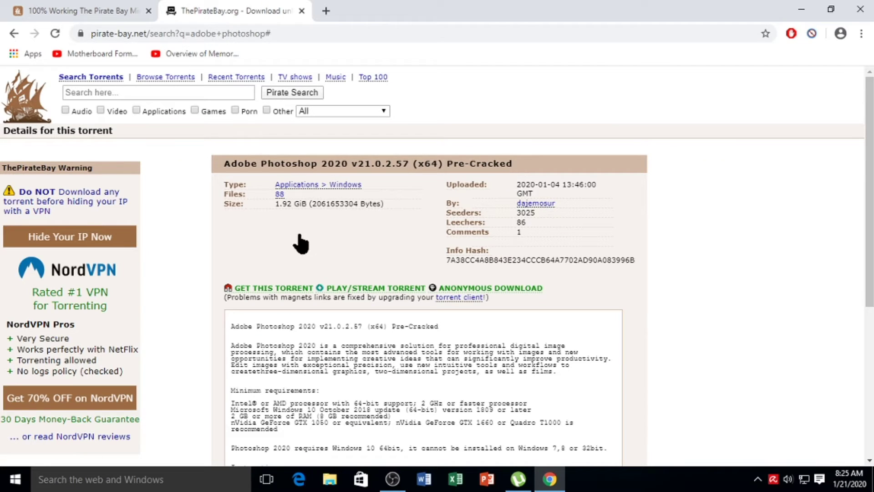
scroll(369, 289, "down", 1)
scroll(369, 289, "down", 3)
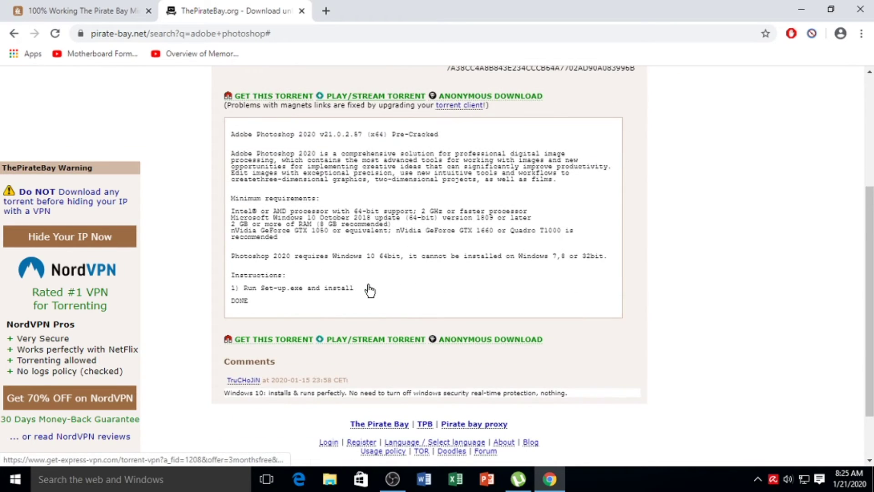
scroll(370, 290, "up", 3)
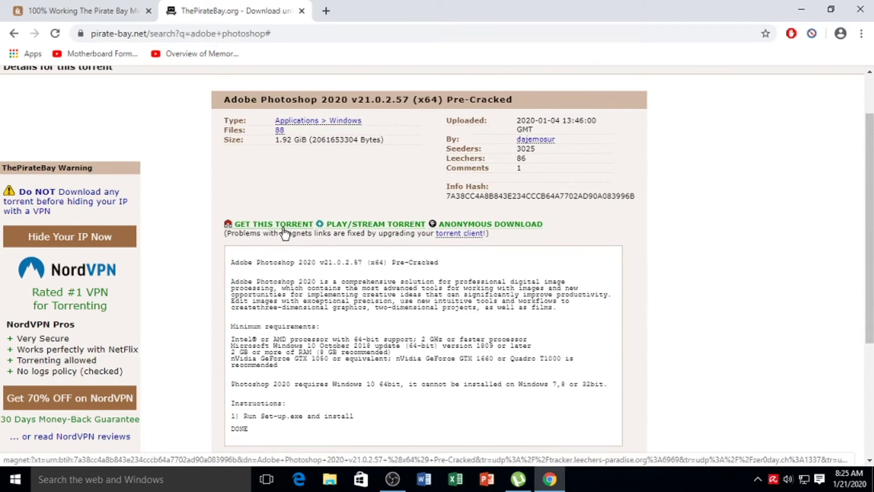
left_click(284, 228)
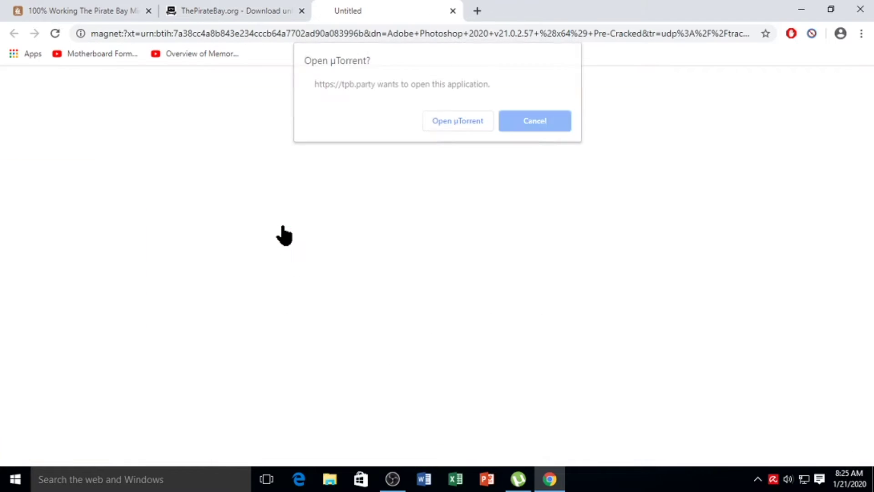
- Add the Photoshop 2020 torrent to µTorrent and let the 1.92 GB download reach 100%
left_click(442, 122)
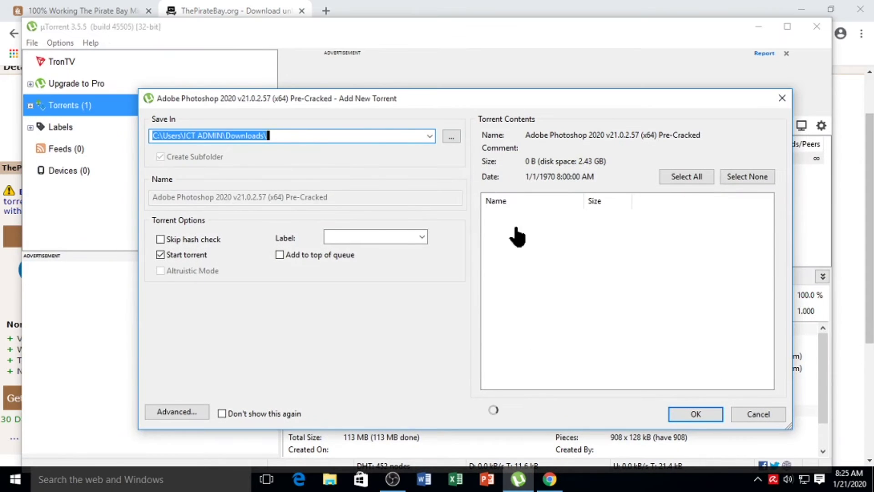
left_click(696, 414)
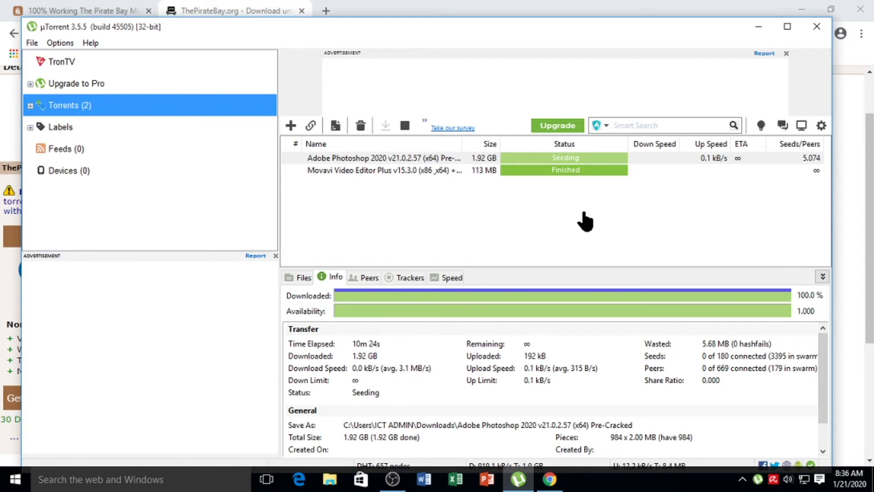
right_click(587, 158)
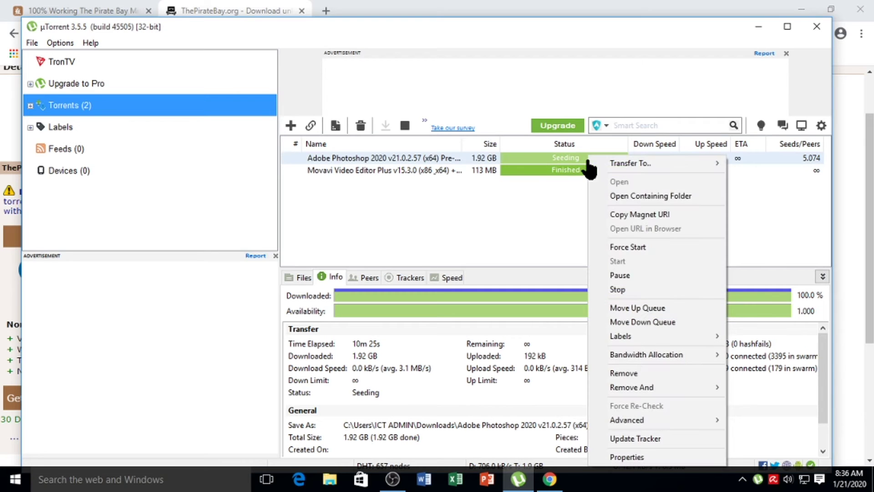
- Stop the Photoshop torrent and open its download folder in File Explorer
left_click(632, 291)
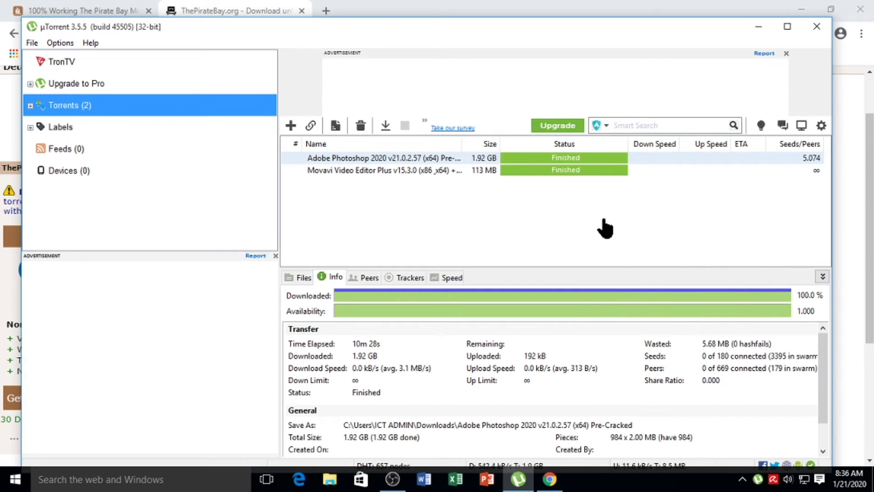
right_click(611, 160)
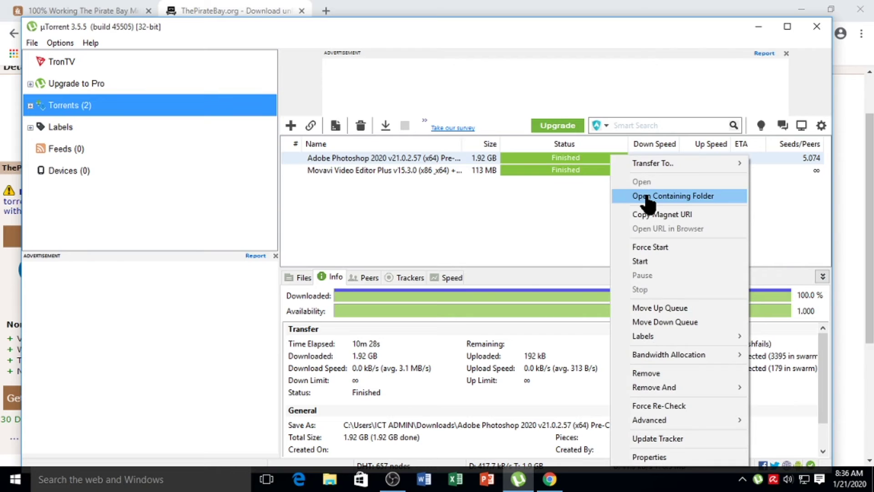
left_click(645, 199)
left_click(383, 278)
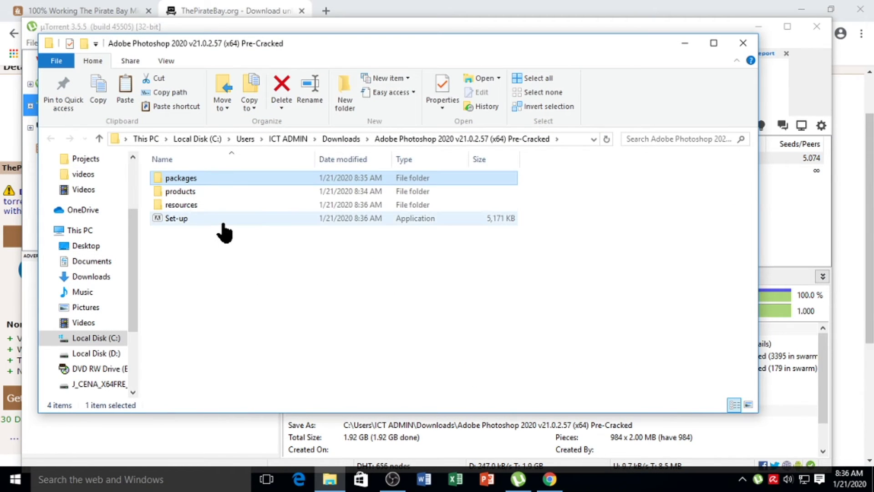
- Run the Set-up installer from the download folder past the SmartScreen warning
left_click(223, 222)
right_click(223, 224)
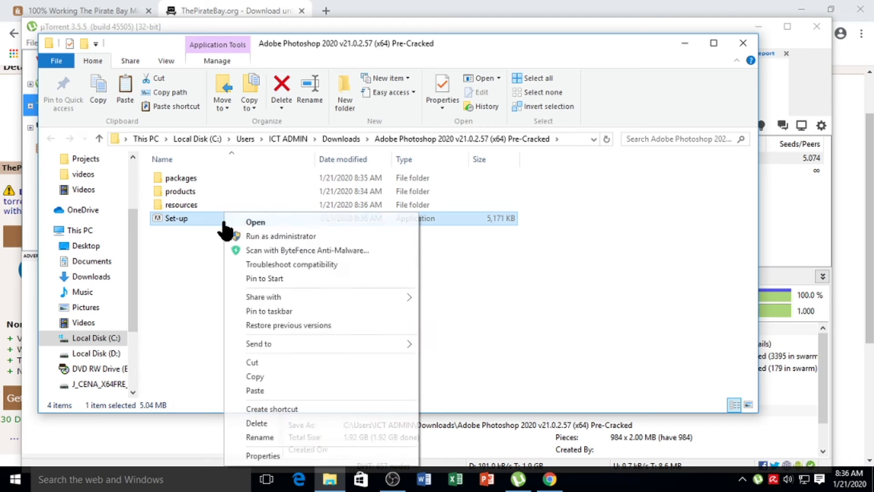
left_click(282, 222)
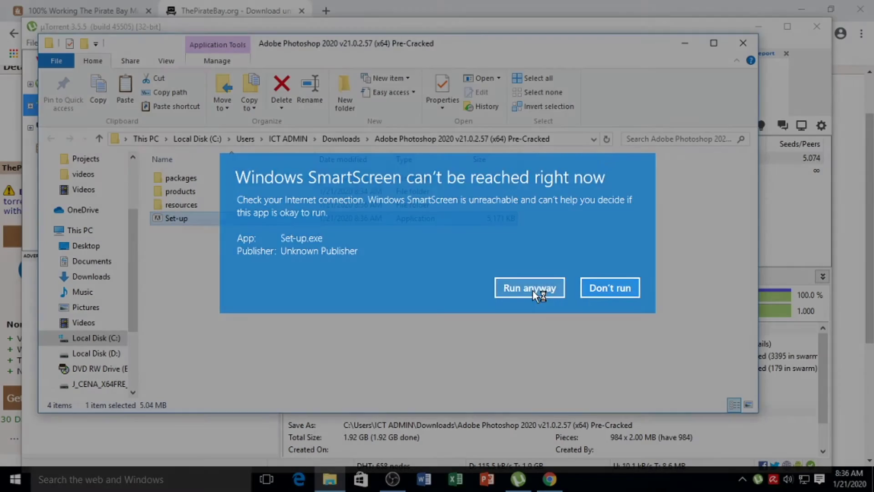
left_click(531, 289)
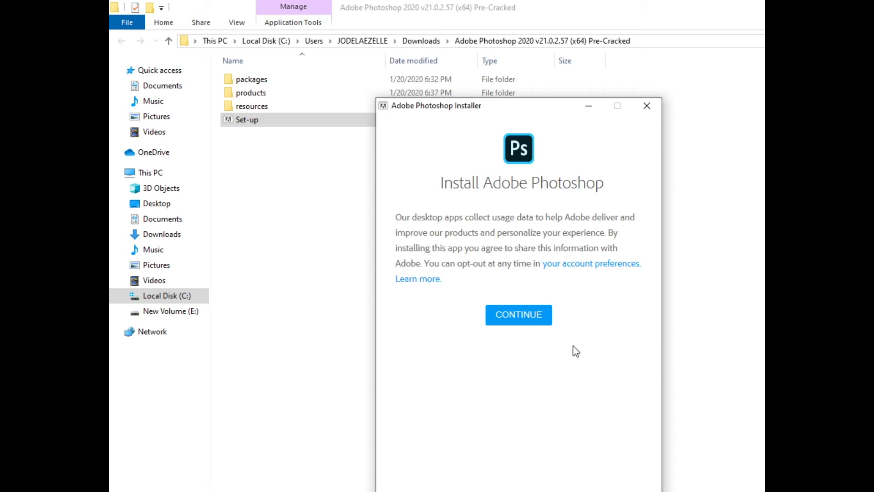
- Install Photoshop 2020 with the default language and location, then close the finished installer
left_click(523, 321)
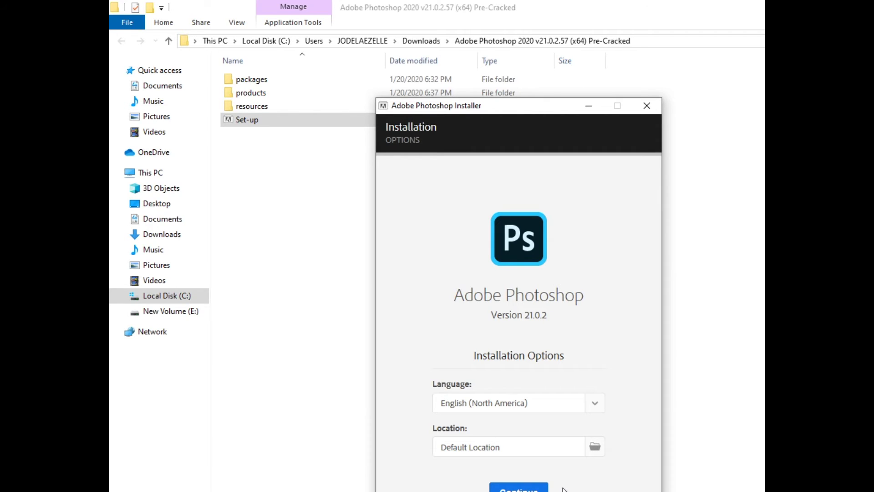
left_click(528, 489)
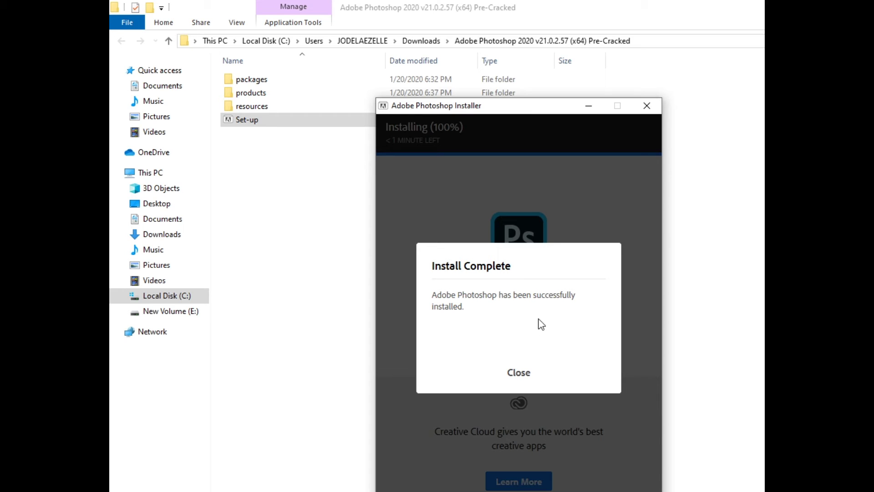
left_click(519, 374)
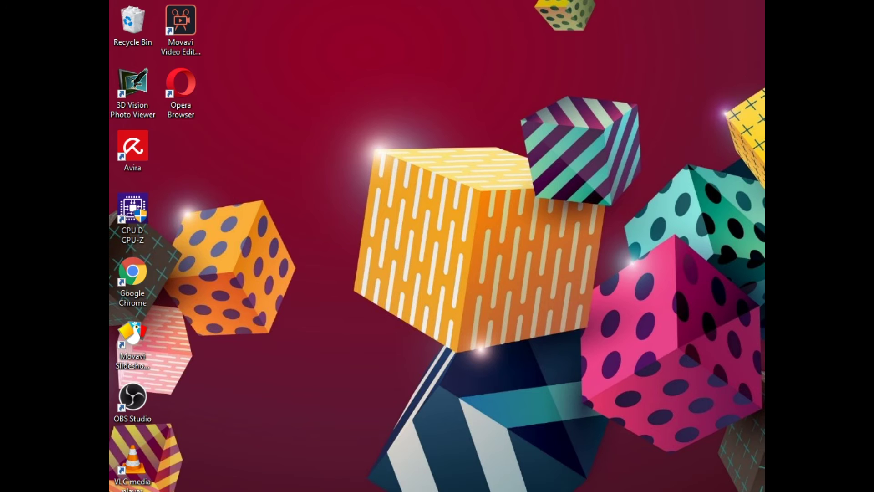
- Launch Adobe Photoshop 2020 from Recently added in the Start menu
key("super")
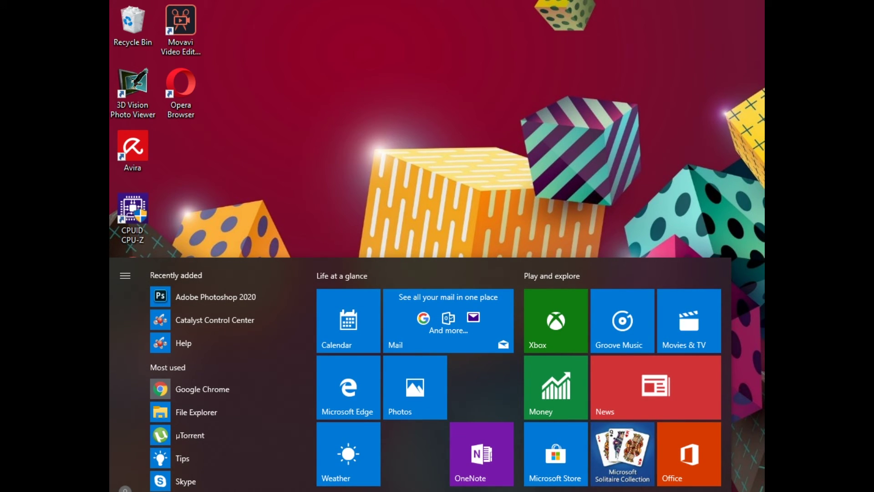
left_click(240, 298)
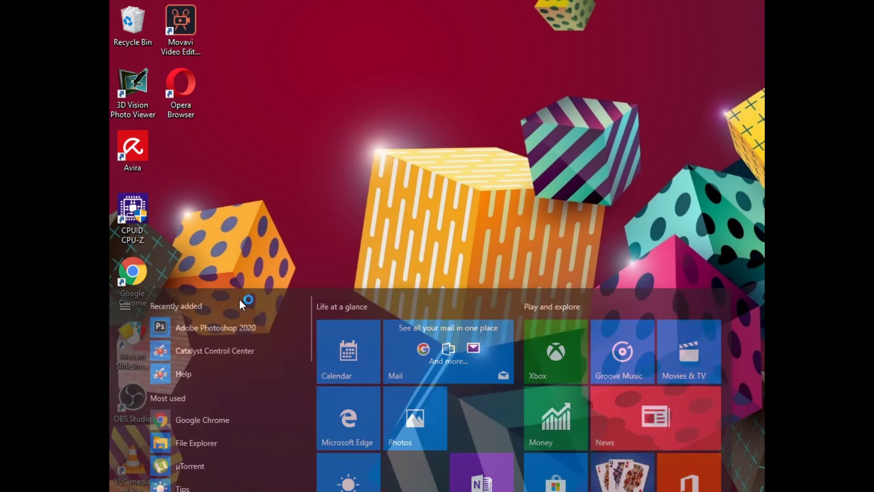